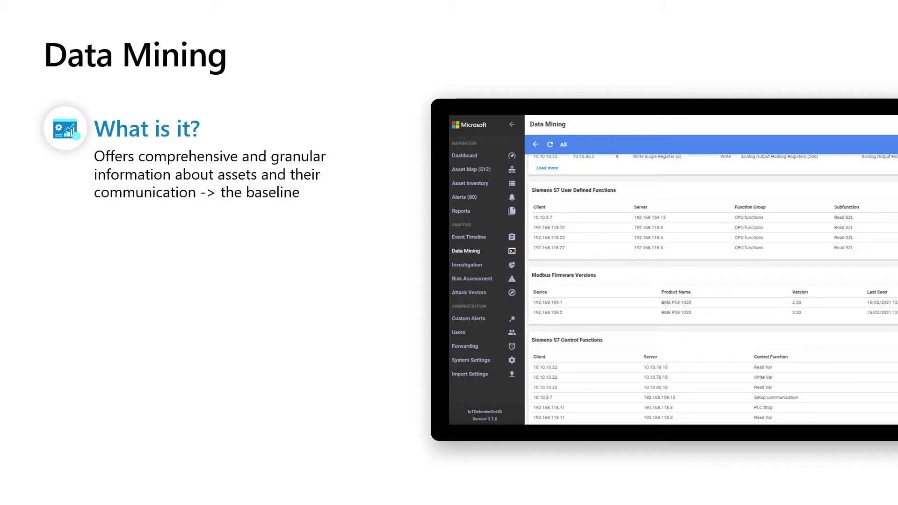
Advance the Data Mining slide to show the "When to use it?" points
click(357, 210)
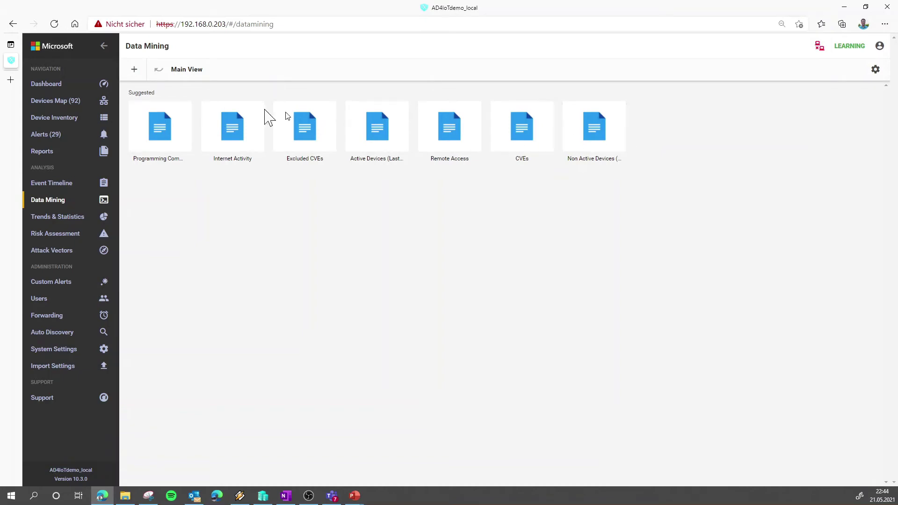
Start a new report with all categories selected and begin naming it All
click(134, 69)
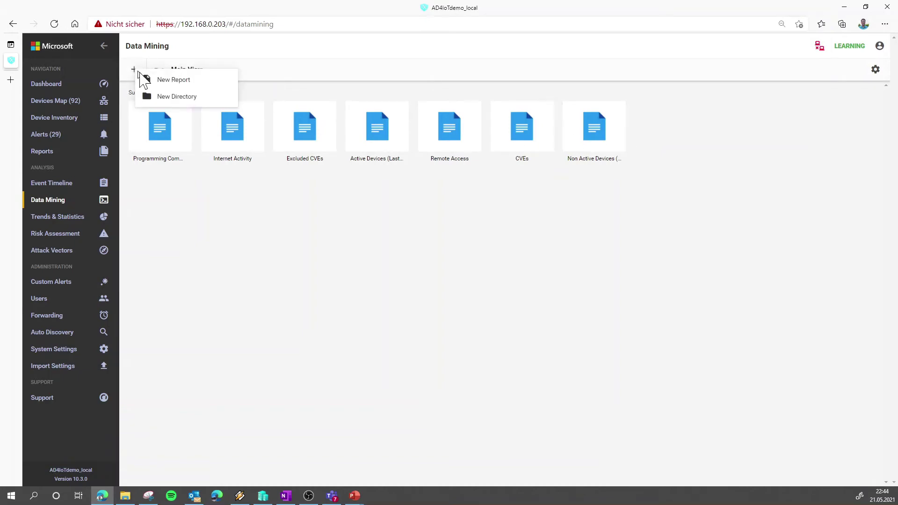
click(176, 81)
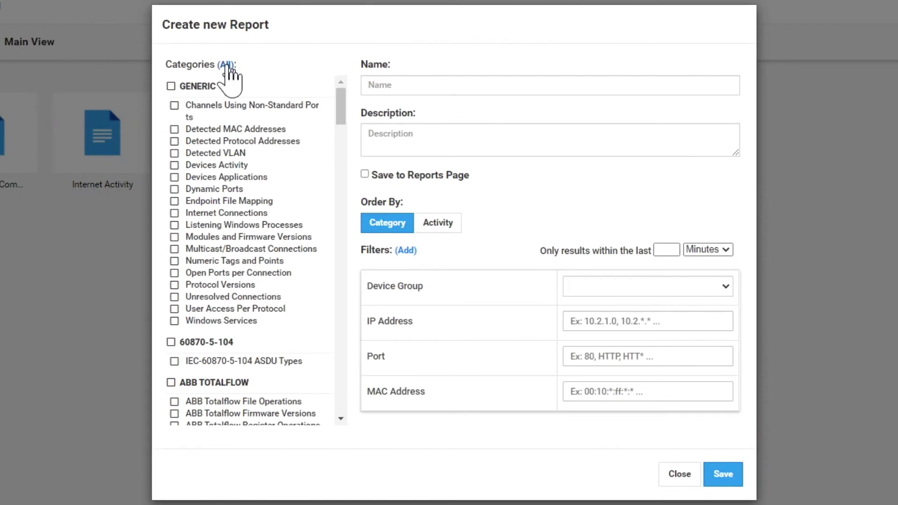
click(228, 66)
click(421, 90)
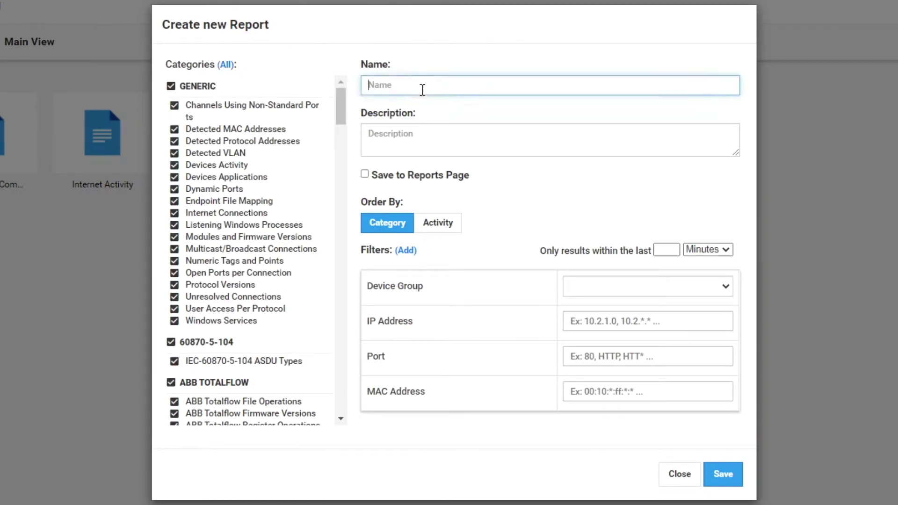
text(All)
Save the All report and inspect the first Internet Connections row's Responsive state
click(736, 476)
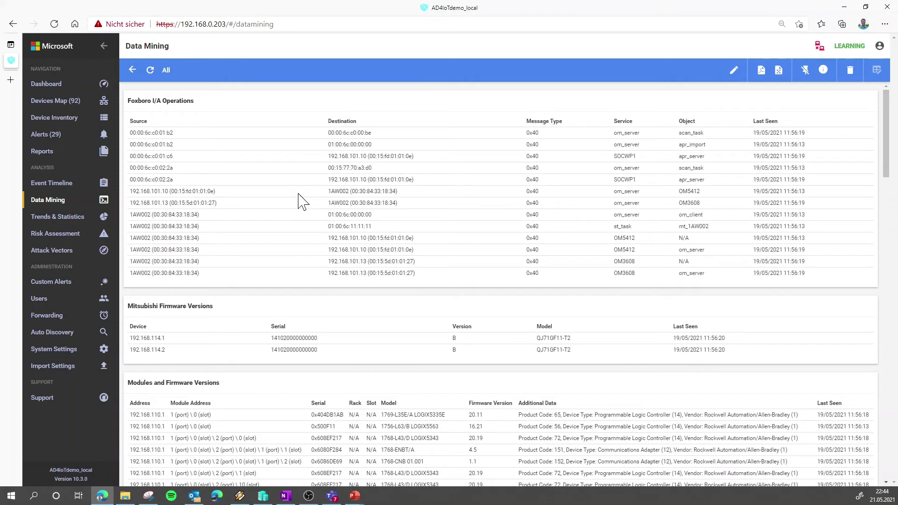
scroll(302, 201, down, 3)
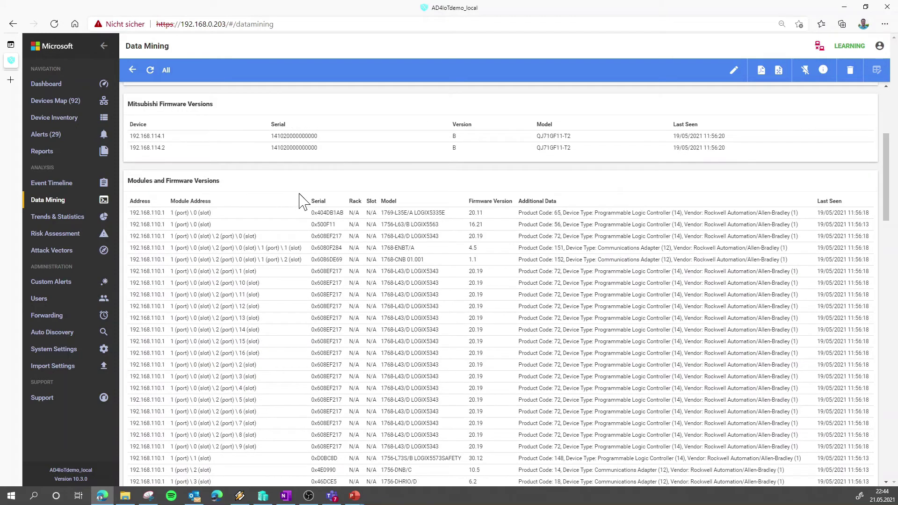
scroll(302, 201, down, 2)
scroll(302, 201, down, 3)
scroll(301, 202, down, 3)
scroll(301, 202, down, 2)
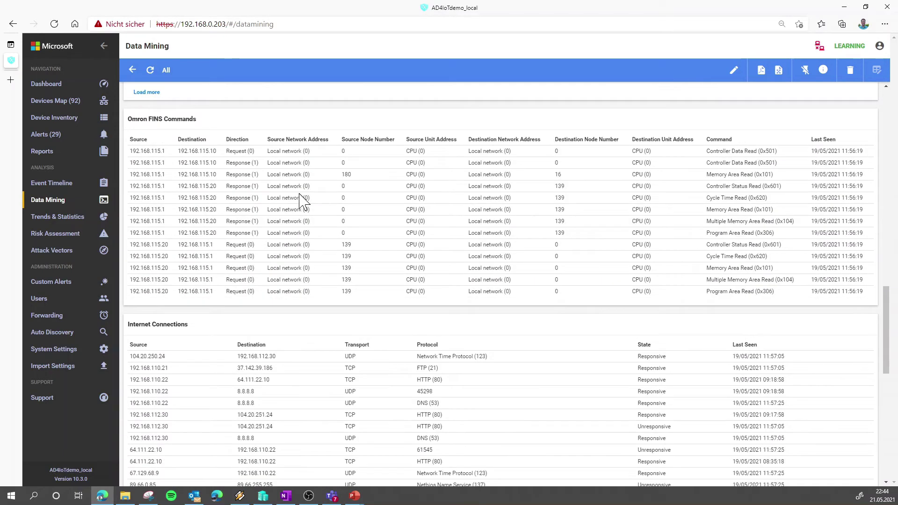
scroll(331, 218, down, 3)
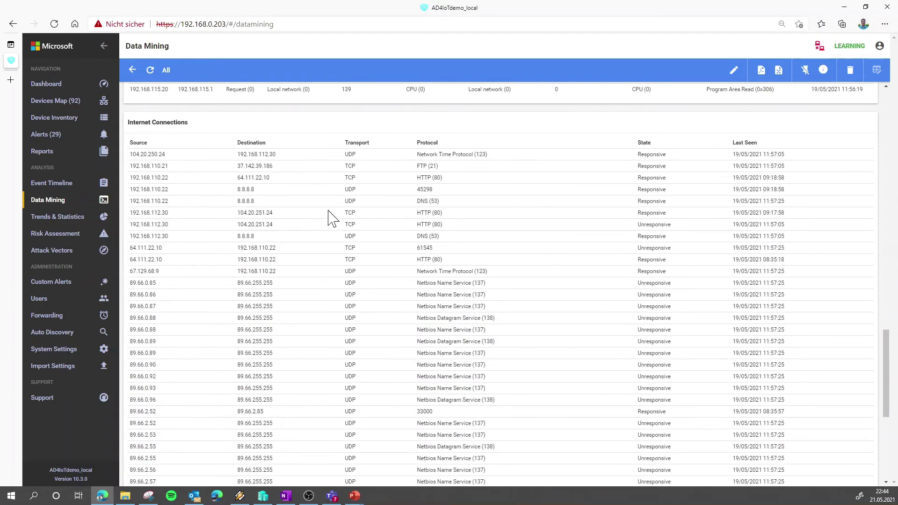
scroll(330, 218, up, 2)
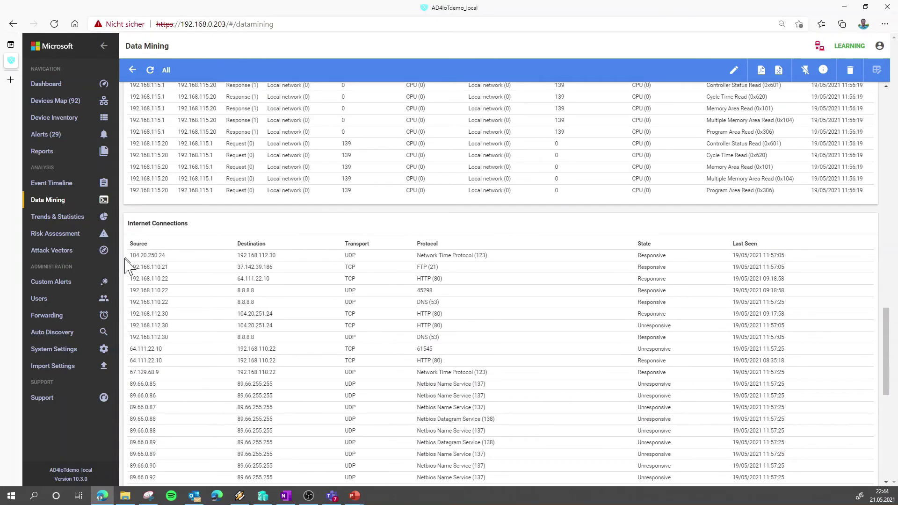
drag(139, 255, 677, 262)
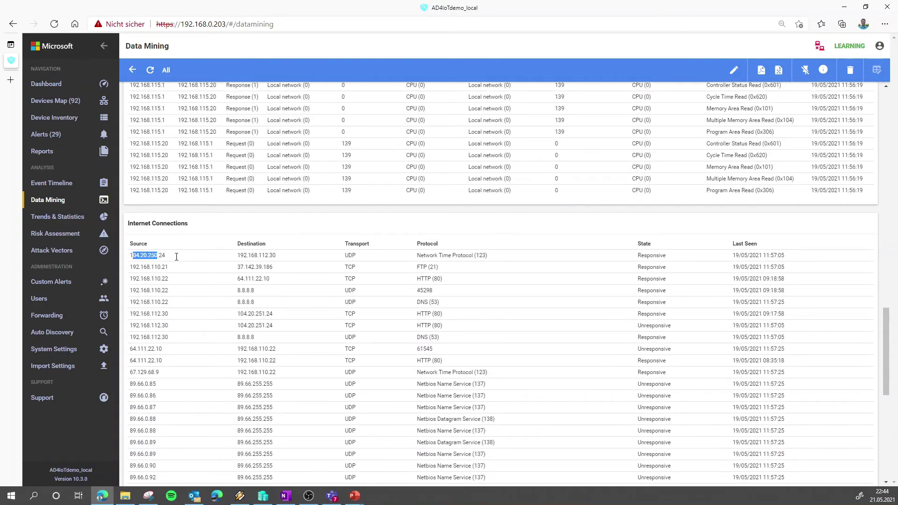
click(679, 262)
double_click(664, 255)
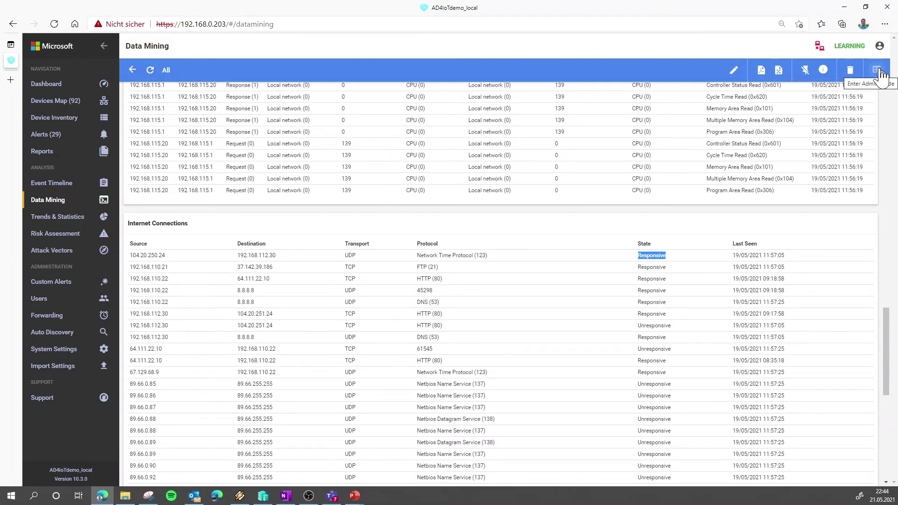
Enable editing, tick the 104.20.250.24 NTP connection row, and delete that record
click(878, 71)
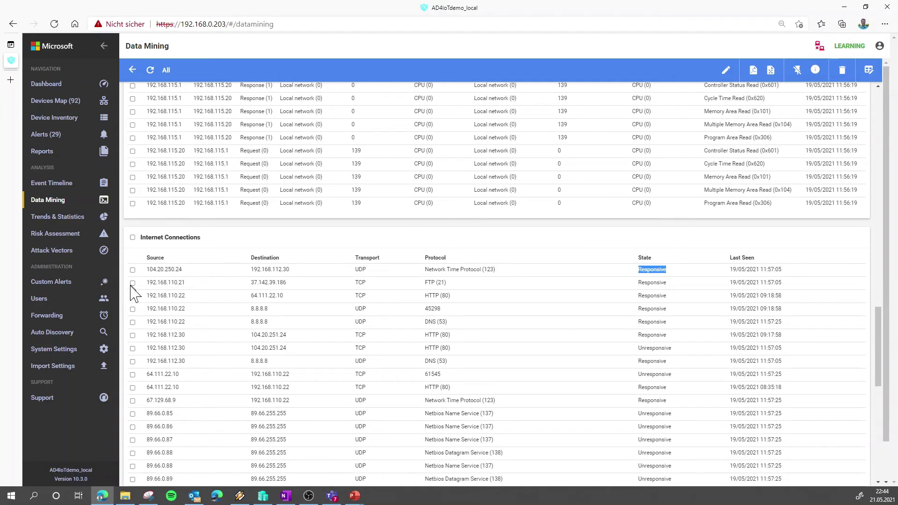
click(134, 274)
click(134, 271)
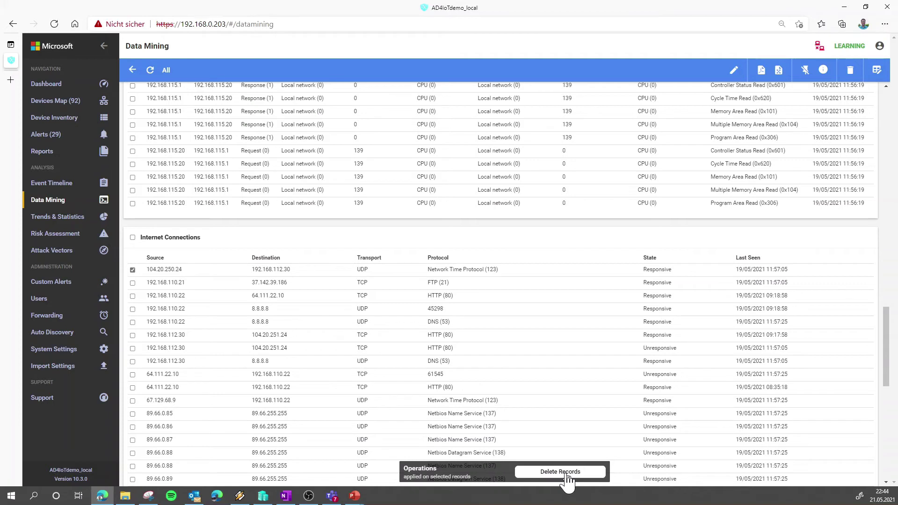
double_click(678, 270)
drag(547, 282, 144, 272)
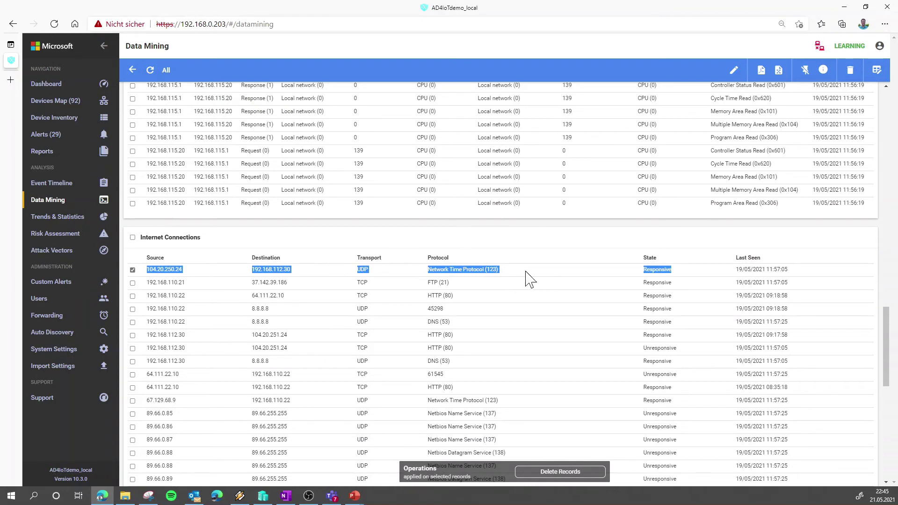
click(564, 473)
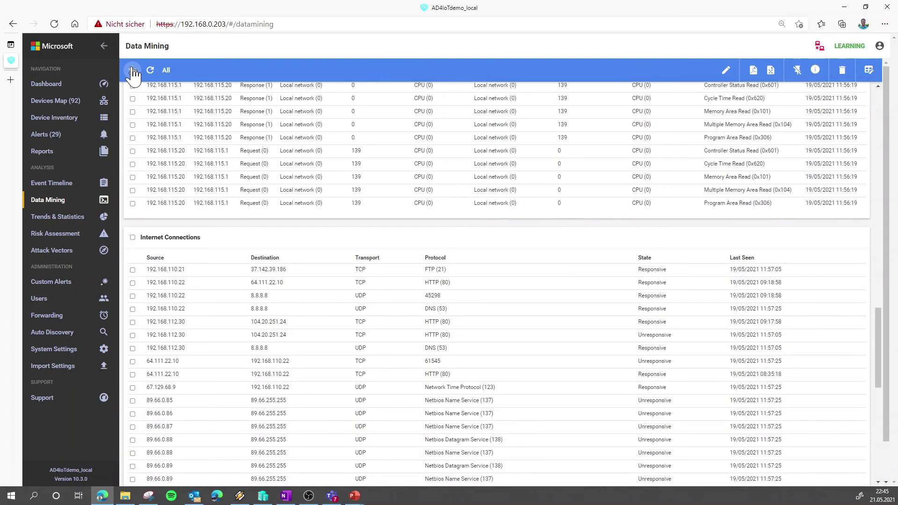
From Main View, start a new report and enter the name Passwords
click(132, 71)
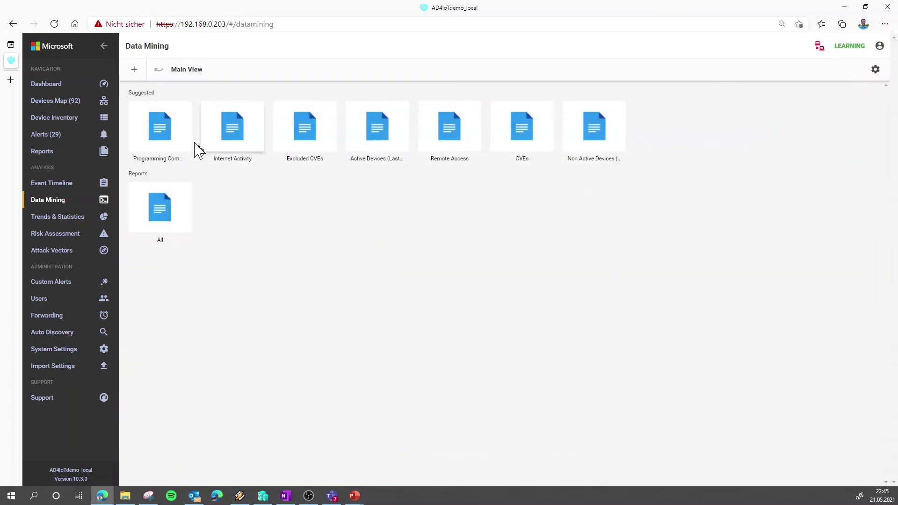
click(134, 73)
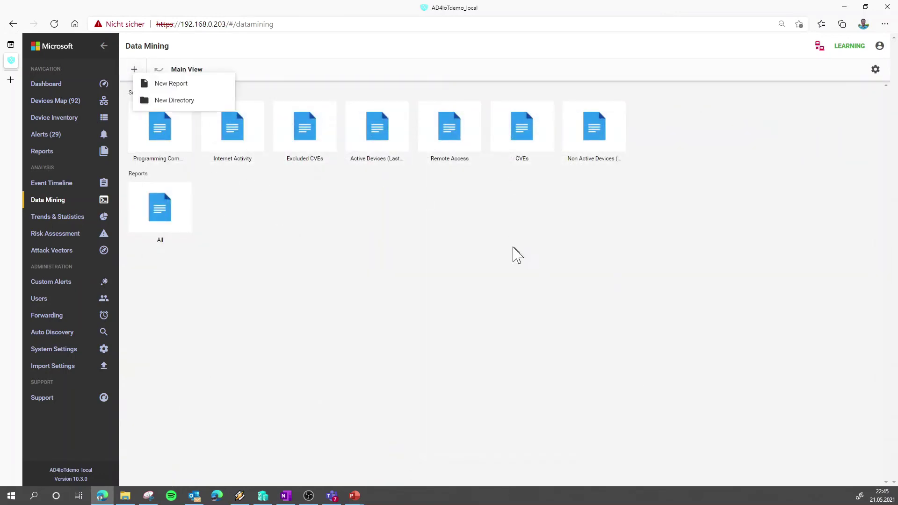
click(193, 89)
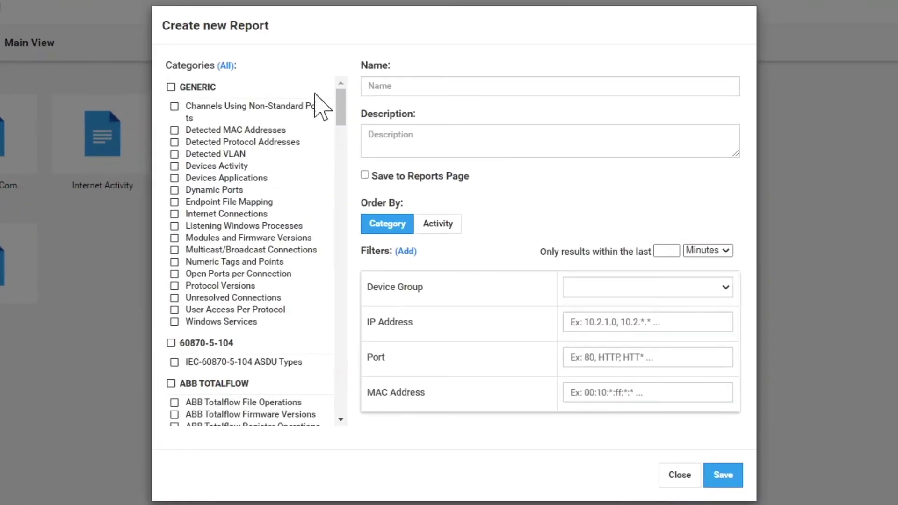
click(413, 89)
text(Password)
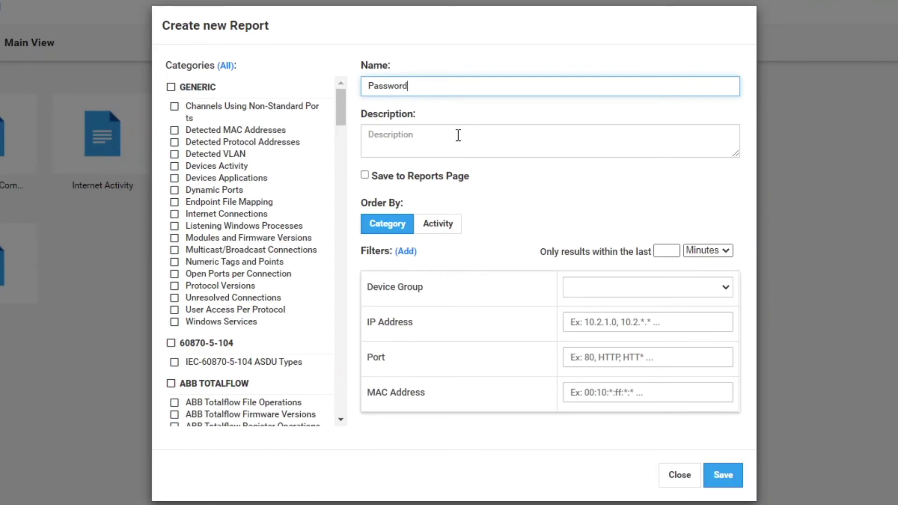
text(s)
mouse_move(342, 95)
mouse_down()
mouse_move(325, 217)
mouse_move(331, 271)
mouse_up()
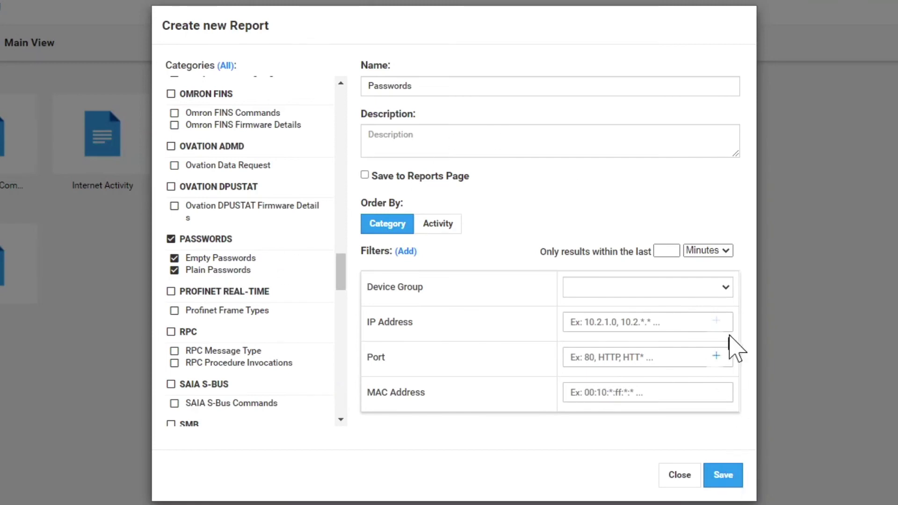
Leave the device group unselected and save the Passwords report
click(726, 286)
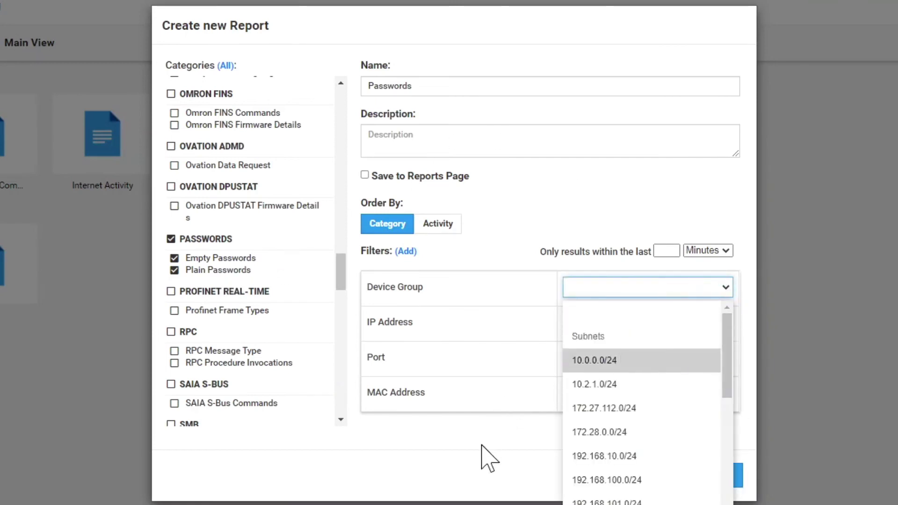
click(489, 456)
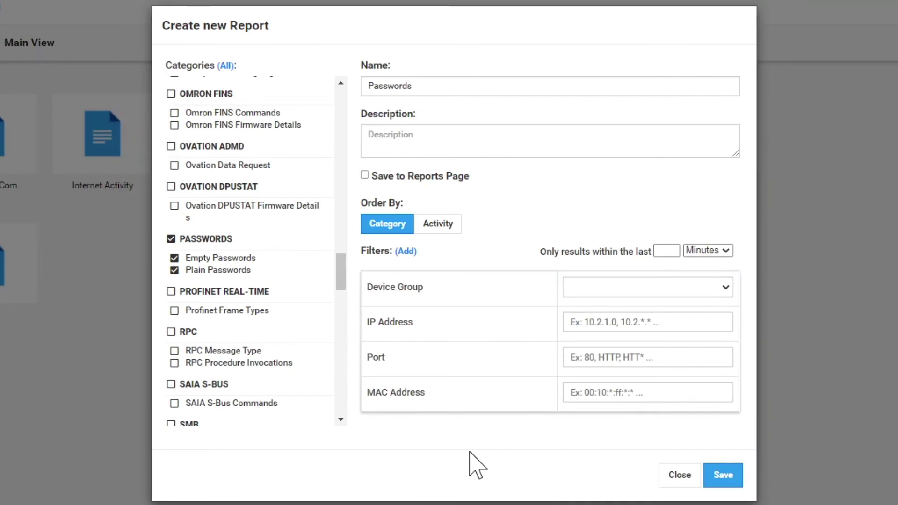
click(724, 476)
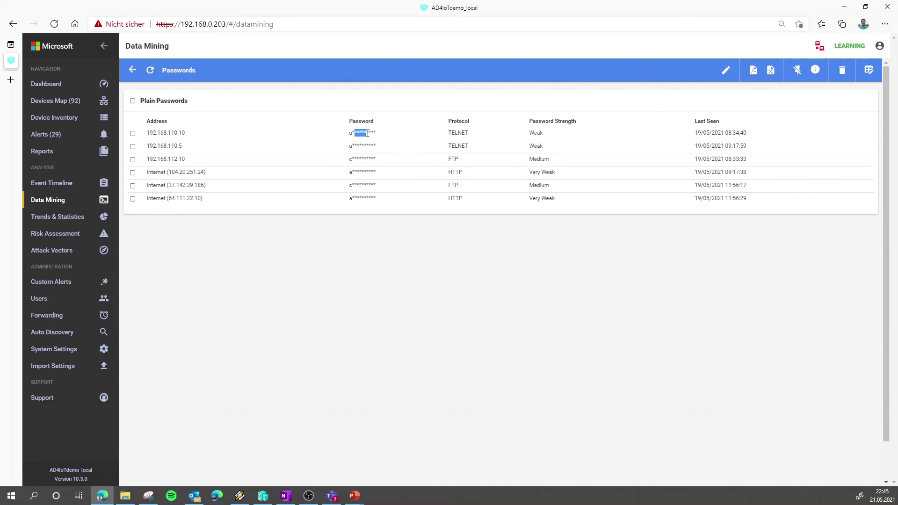
Review the TELNET password row and pin the Passwords report to Reports
click(448, 138)
drag(452, 132, 467, 144)
click(409, 231)
click(798, 70)
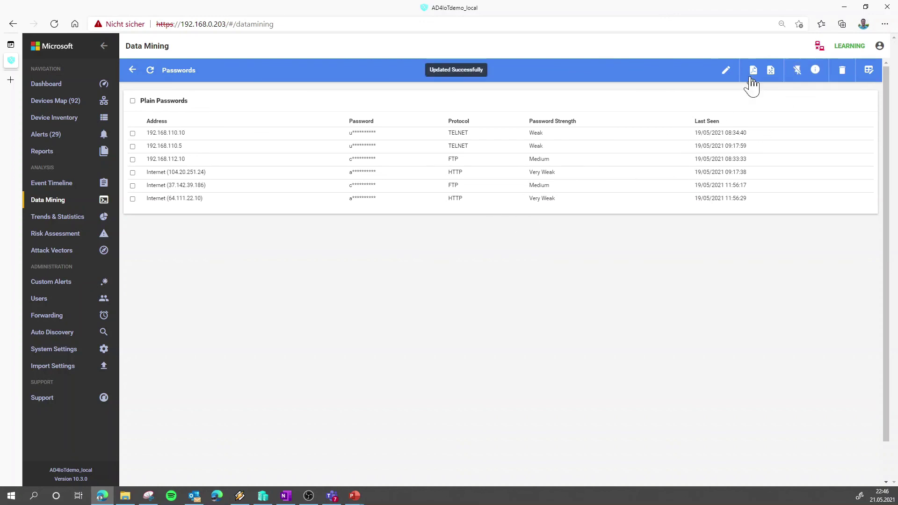
click(798, 72)
Display the Passwords report on the Reports page
click(58, 159)
click(157, 71)
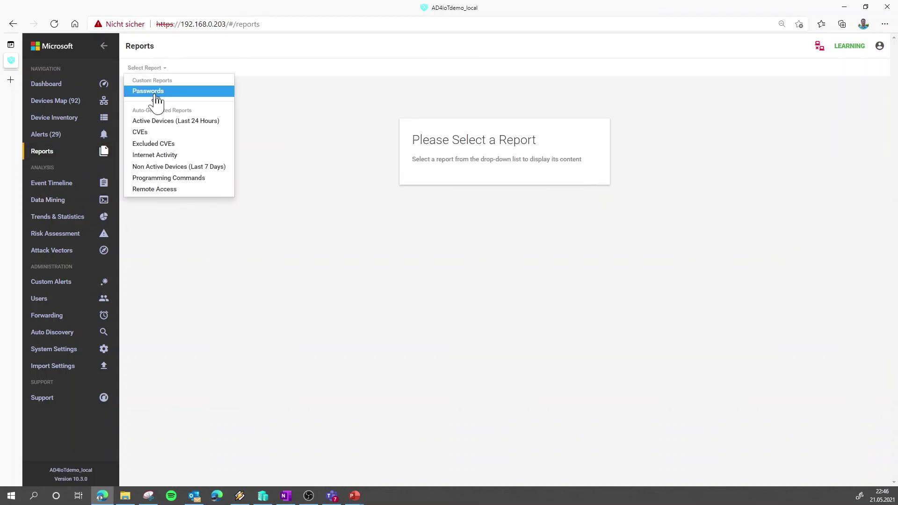
click(158, 93)
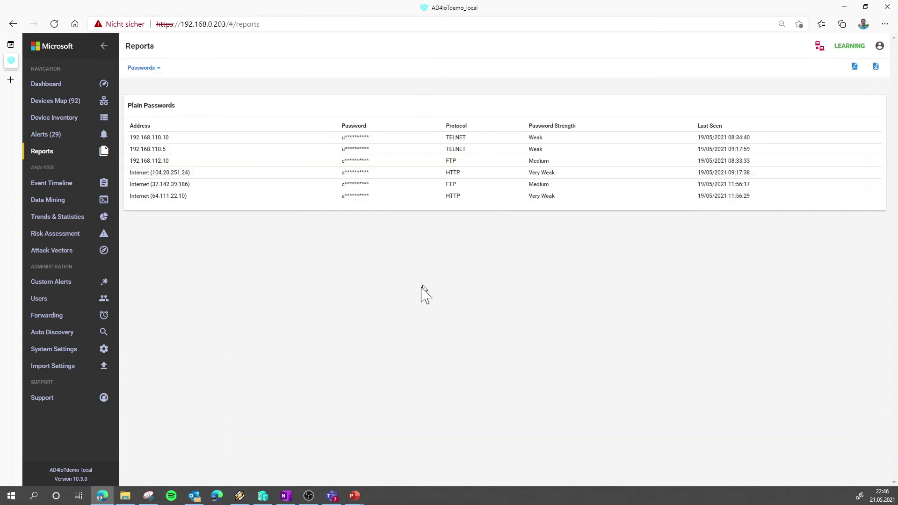